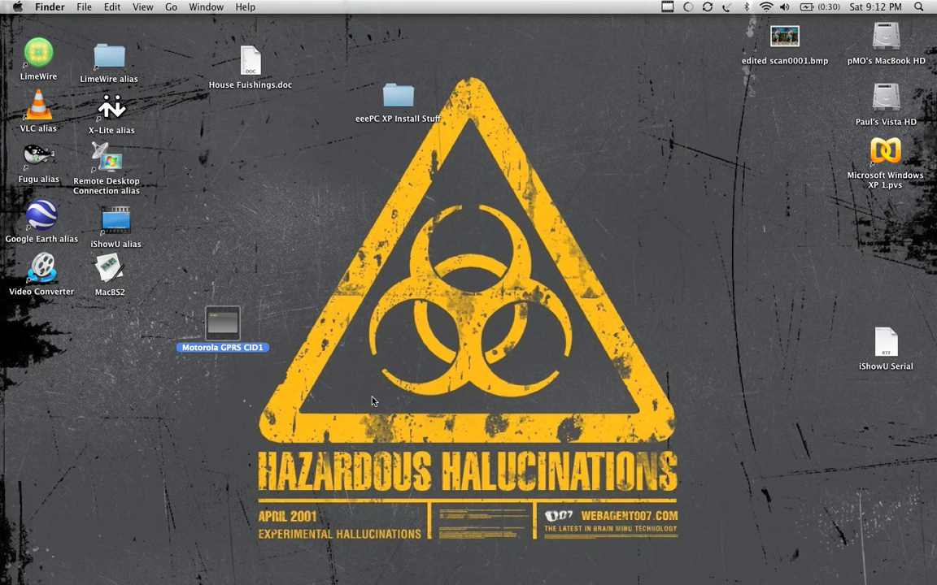
Open the MacBook hard disk's Library folder and browse its contents
{"action": "left_click_drag", "start_coordinate": [182, 278], "coordinate": [246, 346]}
{"action": "double_click", "coordinate": [886, 37]}
{"action": "double_click", "coordinate": [599, 181]}
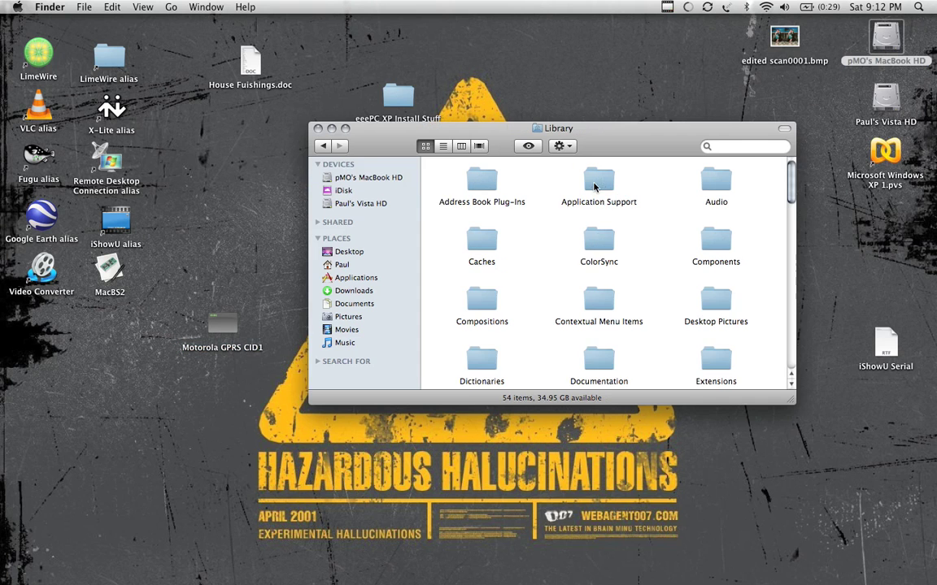
{"action": "scroll", "coordinate": [537, 309], "scroll_direction": "down", "scroll_amount": 1}
{"action": "scroll", "coordinate": [519, 330], "scroll_direction": "down", "scroll_amount": 6}
{"action": "scroll", "coordinate": [508, 330], "scroll_direction": "down", "scroll_amount": 2}
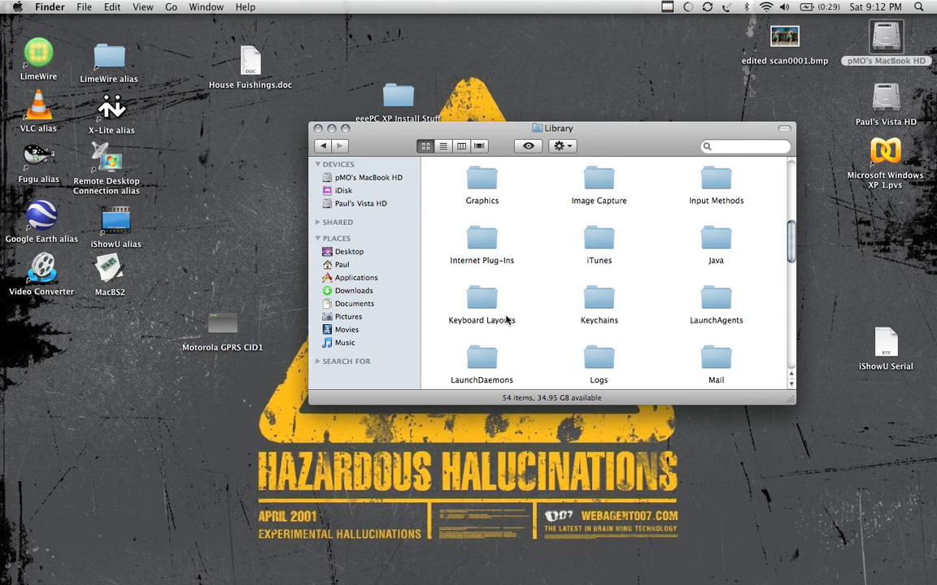
{"action": "scroll", "coordinate": [506, 313], "scroll_direction": "up", "scroll_amount": 2}
{"action": "scroll", "coordinate": [504, 301], "scroll_direction": "up", "scroll_amount": 2}
{"action": "scroll", "coordinate": [496, 244], "scroll_direction": "up", "scroll_amount": 1}
{"action": "scroll", "coordinate": [493, 231], "scroll_direction": "up", "scroll_amount": 2}
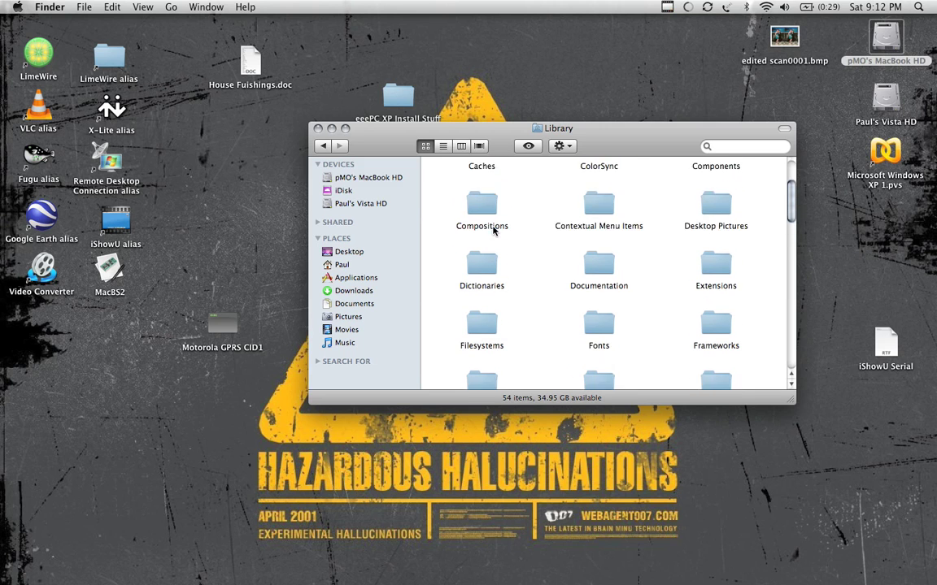
{"action": "scroll", "coordinate": [493, 233], "scroll_direction": "down", "scroll_amount": 2}
{"action": "scroll", "coordinate": [492, 210], "scroll_direction": "up", "scroll_amount": 5}
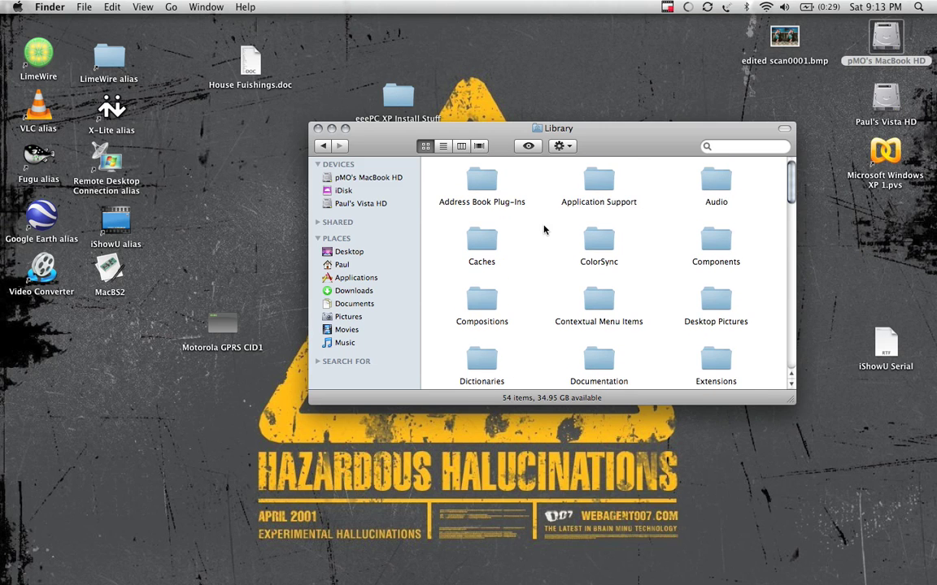
Locate and open the Modem Scripts folder inside Library
{"action": "left_click", "coordinate": [618, 236]}
{"action": "key", "text": "m"}
{"action": "scroll", "coordinate": [717, 335], "scroll_direction": "down", "scroll_amount": 1}
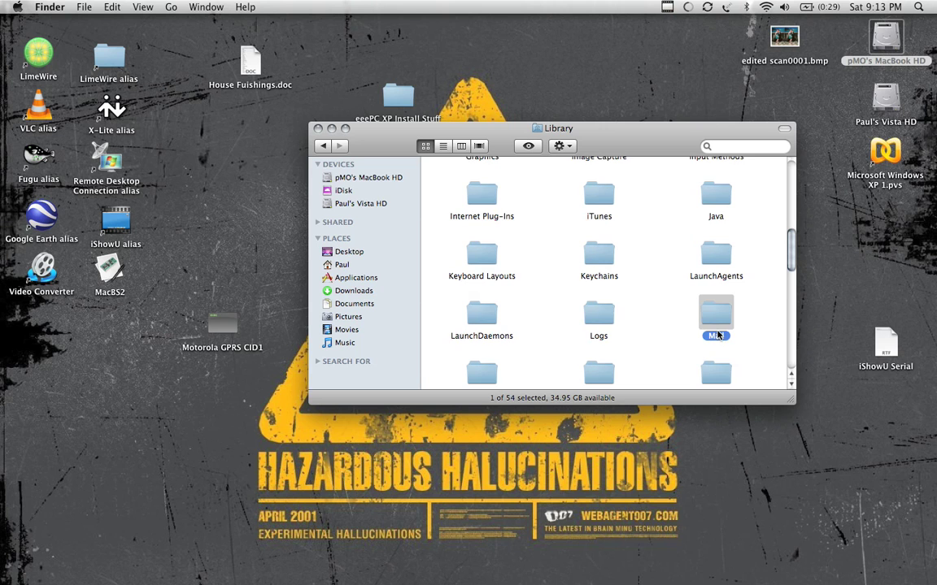
{"action": "scroll", "coordinate": [543, 307], "scroll_direction": "down", "scroll_amount": 3}
{"action": "left_click", "coordinate": [498, 307]}
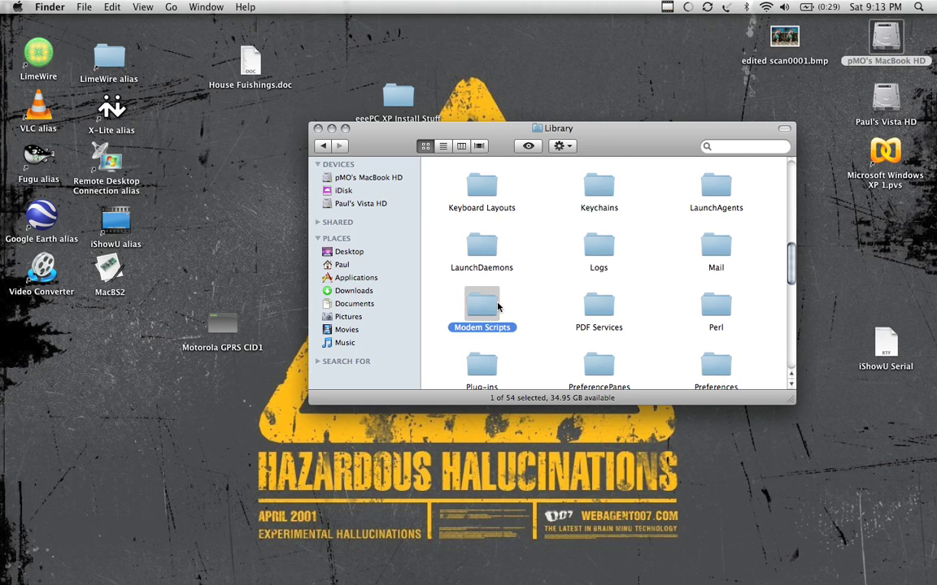
{"action": "double_click", "coordinate": [498, 307]}
{"action": "scroll", "coordinate": [445, 280], "scroll_direction": "down", "scroll_amount": 10}
{"action": "scroll", "coordinate": [448, 316], "scroll_direction": "down", "scroll_amount": 3}
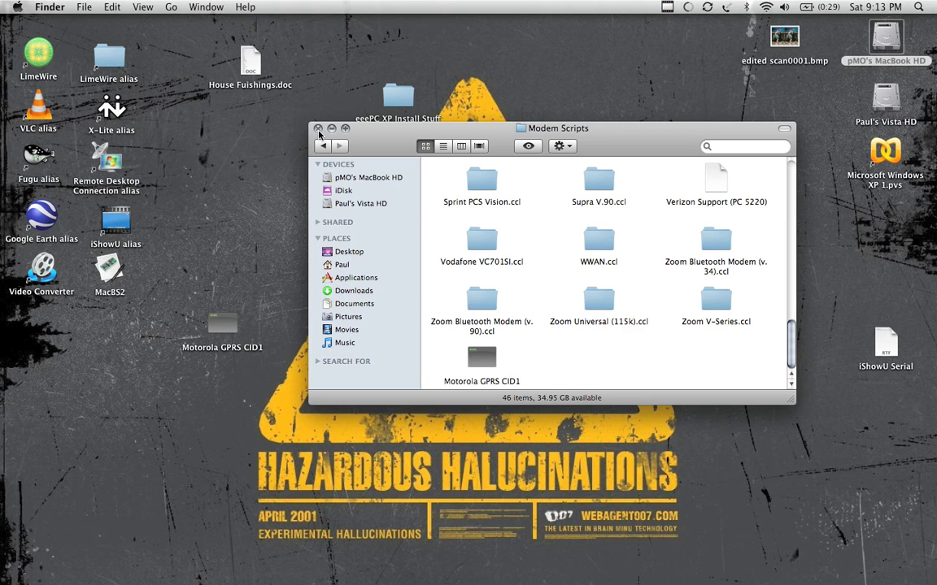
Close Modem Scripts and bring up the phone modem's menu-bar connection menu
{"action": "left_click", "coordinate": [318, 129]}
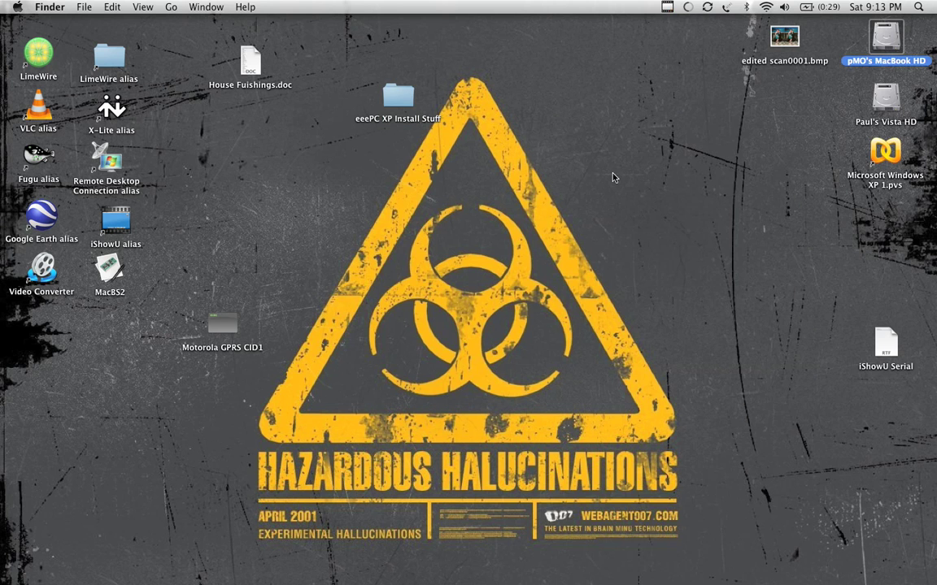
{"action": "left_click", "coordinate": [648, 187]}
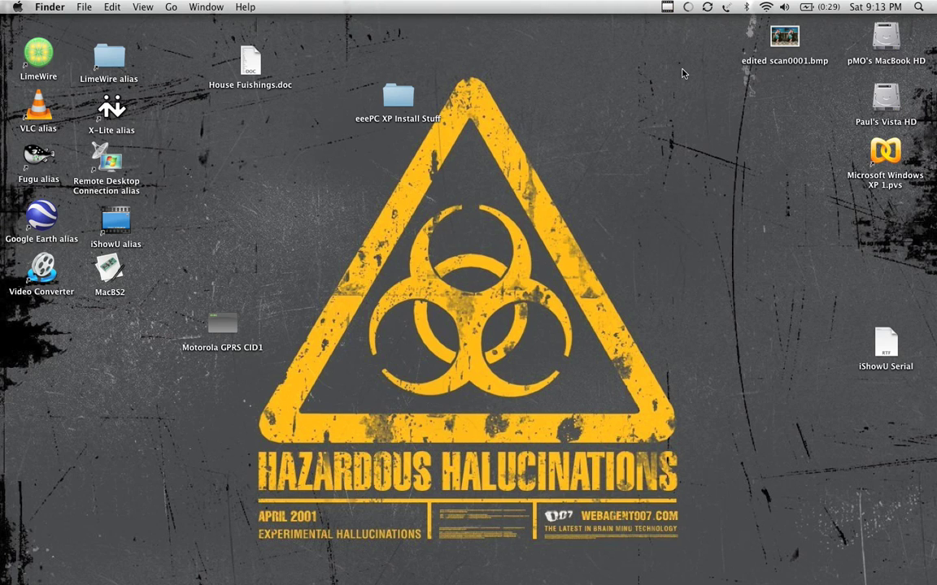
{"action": "left_click", "coordinate": [727, 8]}
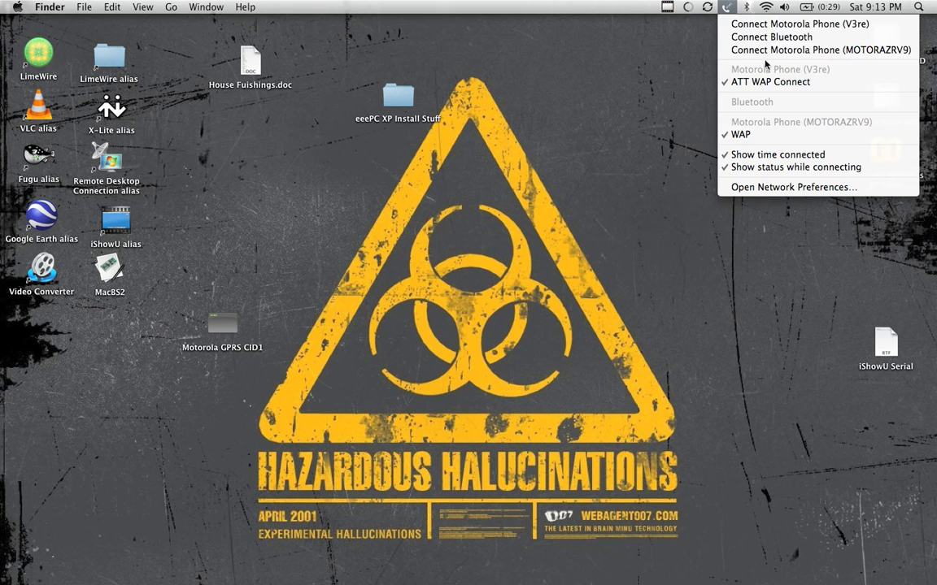
{"action": "left_click", "coordinate": [748, 7]}
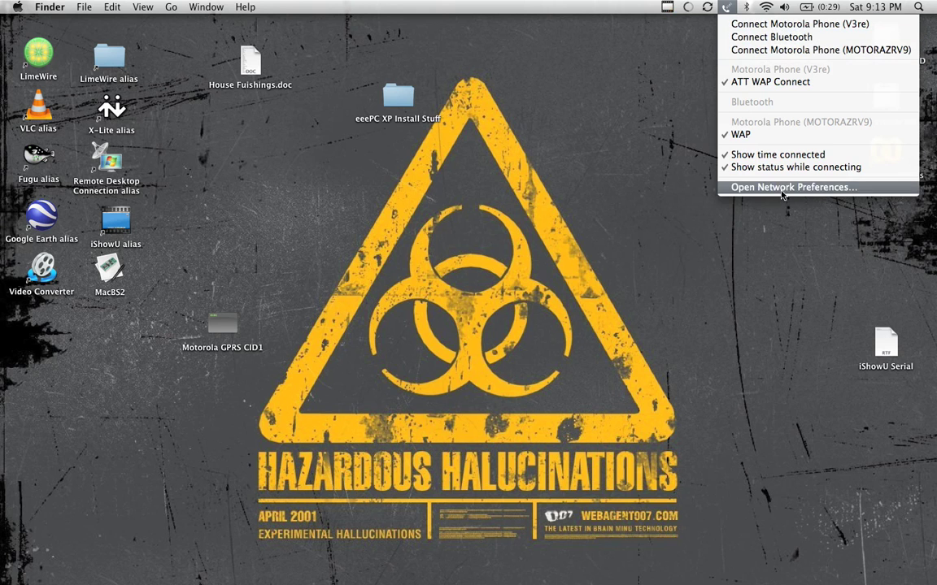
Show the RAZRV9 modem's WAP configuration (wap.cingular) in Network preferences, cancelling Add Configuration
{"action": "left_click", "coordinate": [785, 187]}
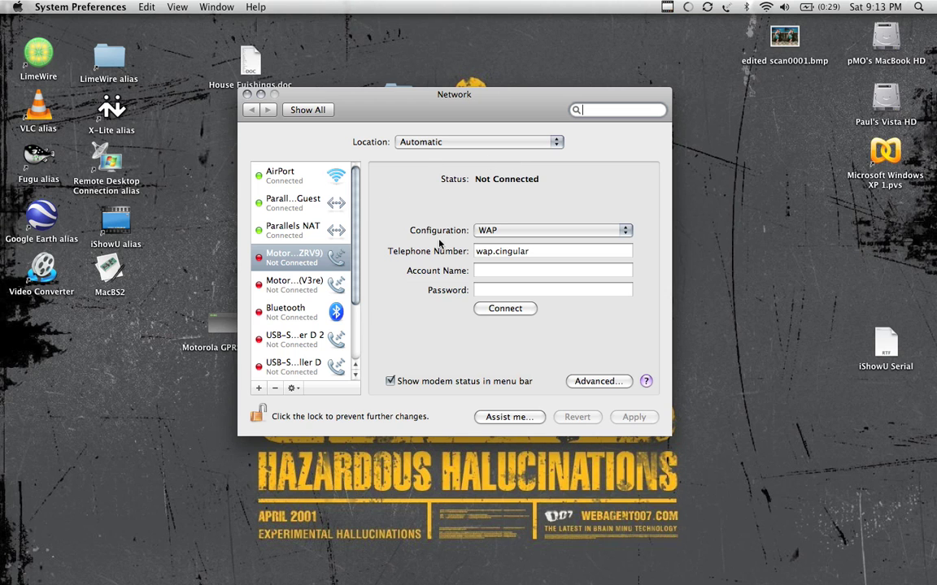
{"action": "mouse_move", "coordinate": [353, 262]}
{"action": "left_mouse_down"}
{"action": "mouse_move", "coordinate": [355, 324]}
{"action": "mouse_move", "coordinate": [329, 199]}
{"action": "left_mouse_up"}
{"action": "left_click", "coordinate": [533, 233]}
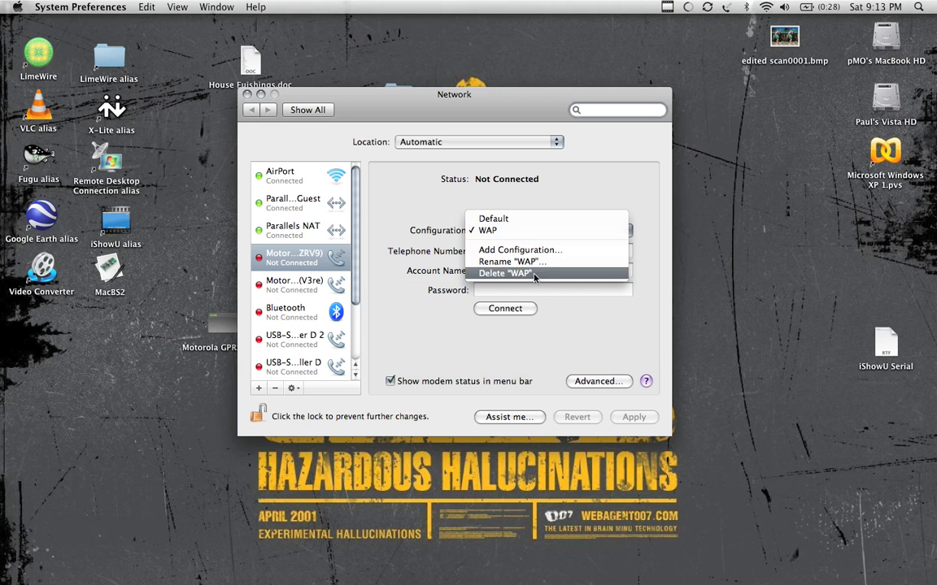
{"action": "left_click", "coordinate": [544, 249]}
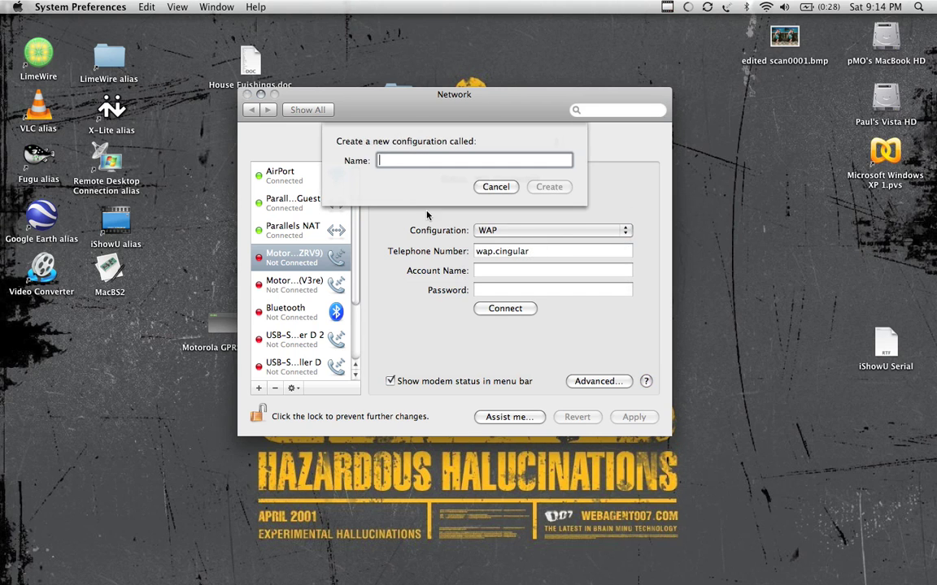
{"action": "left_click", "coordinate": [510, 186]}
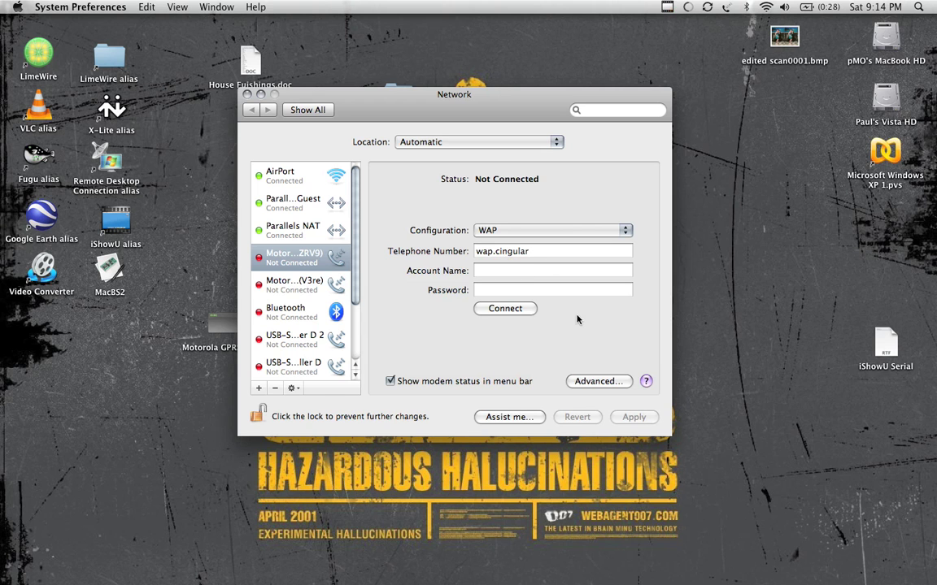
Keep the modem's Advanced settings at vendor Other and model Motorola GPRS CID1
{"action": "left_click", "coordinate": [599, 381]}
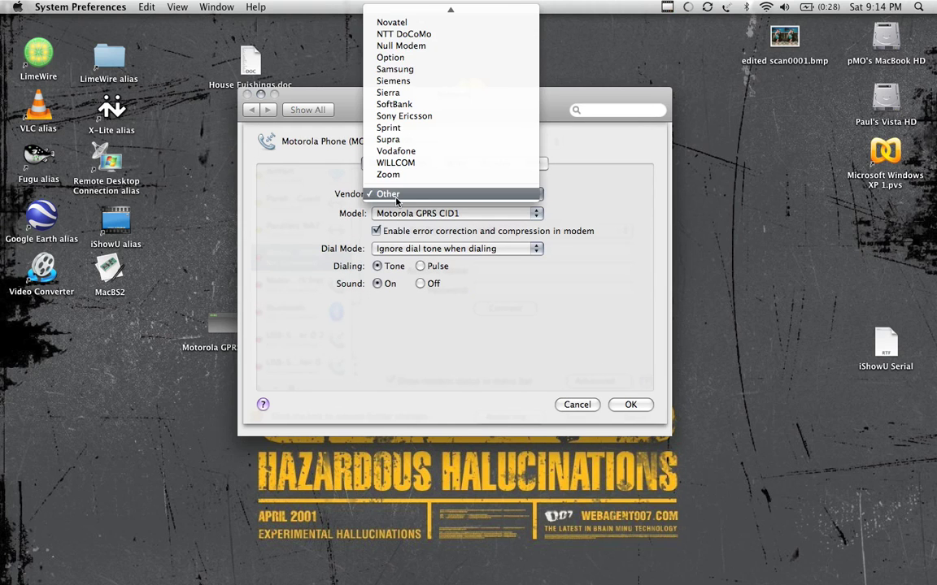
{"action": "left_click", "coordinate": [378, 194]}
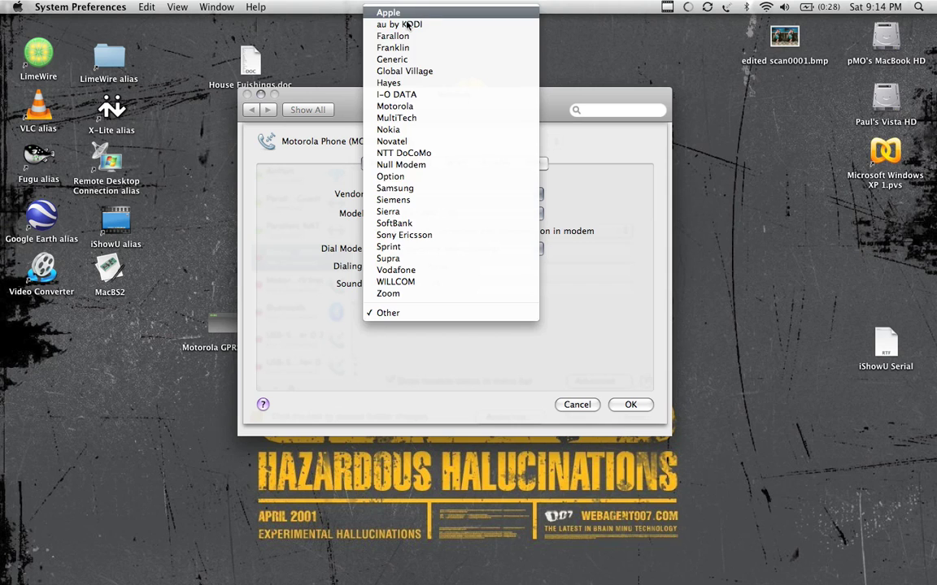
{"action": "left_click", "coordinate": [437, 190]}
{"action": "left_click", "coordinate": [398, 210]}
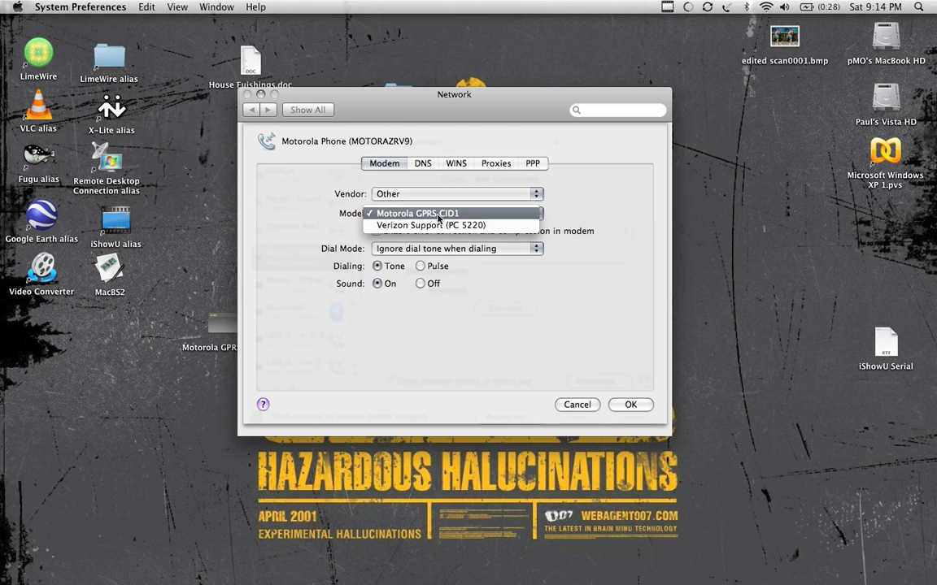
{"action": "left_click", "coordinate": [497, 213]}
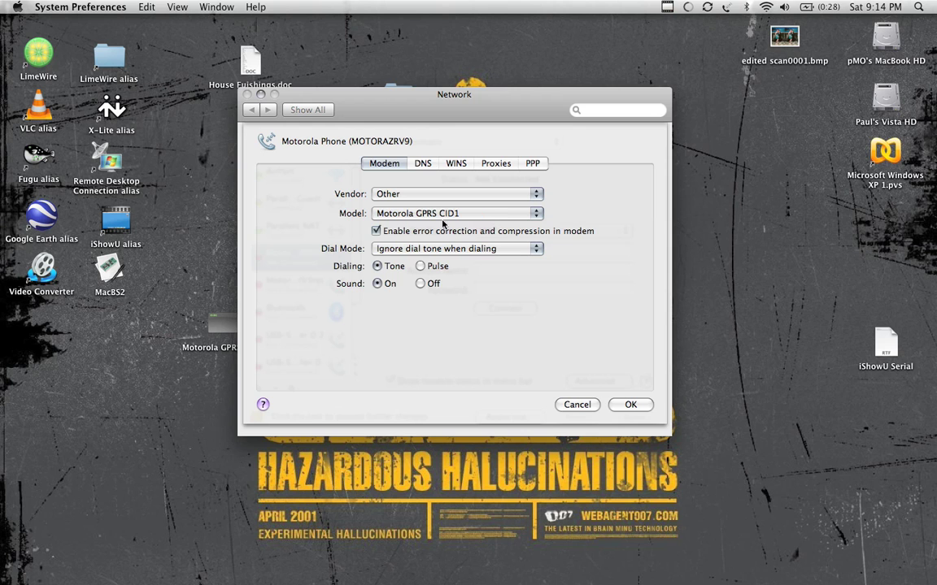
{"action": "left_click", "coordinate": [636, 404]}
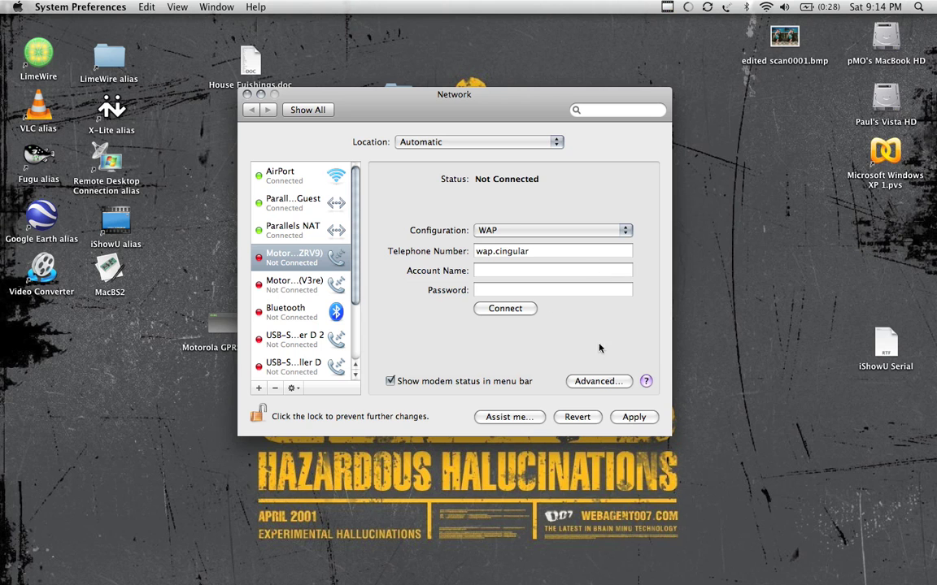
Connect the RAZRV9 over WAP and turn AirPort off
{"action": "left_click", "coordinate": [517, 310]}
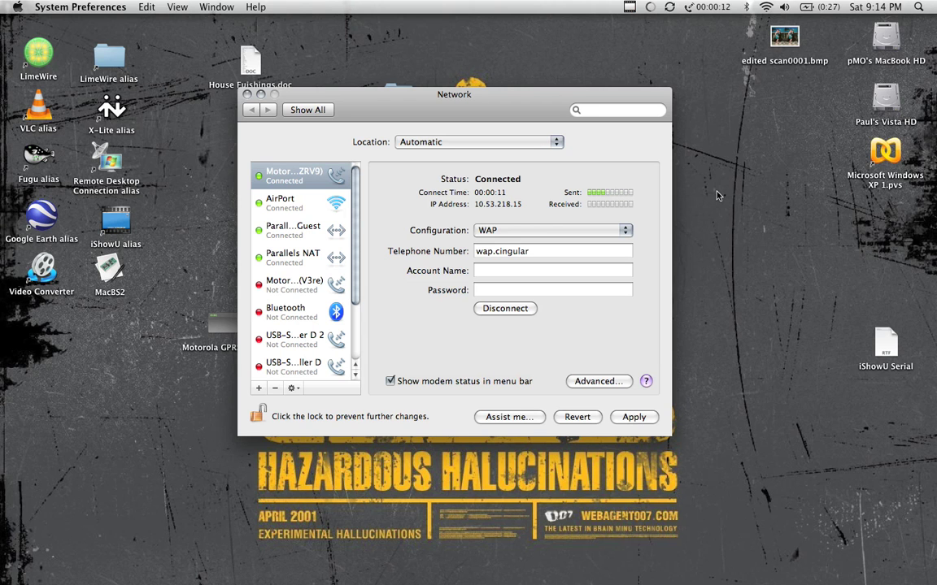
{"action": "left_click", "coordinate": [766, 7]}
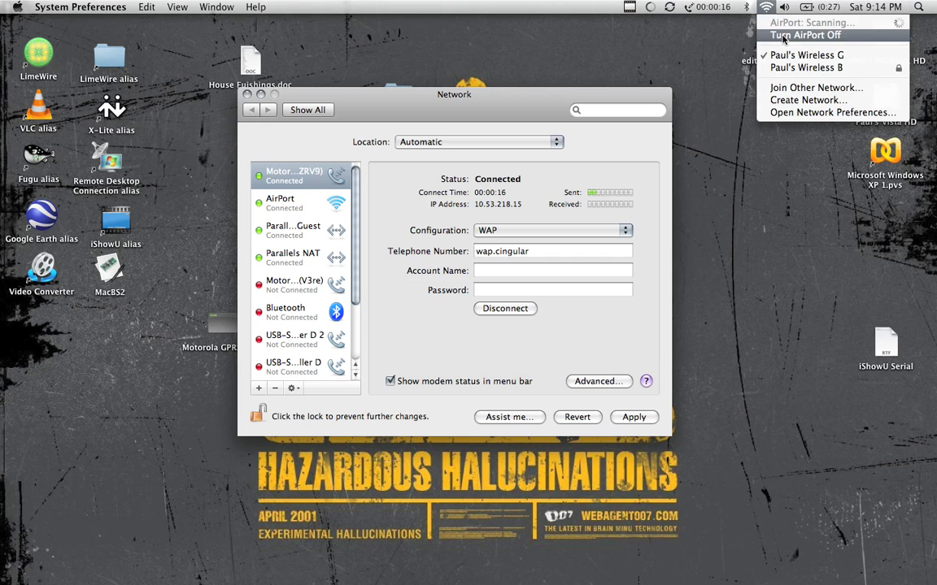
{"action": "left_click", "coordinate": [784, 38]}
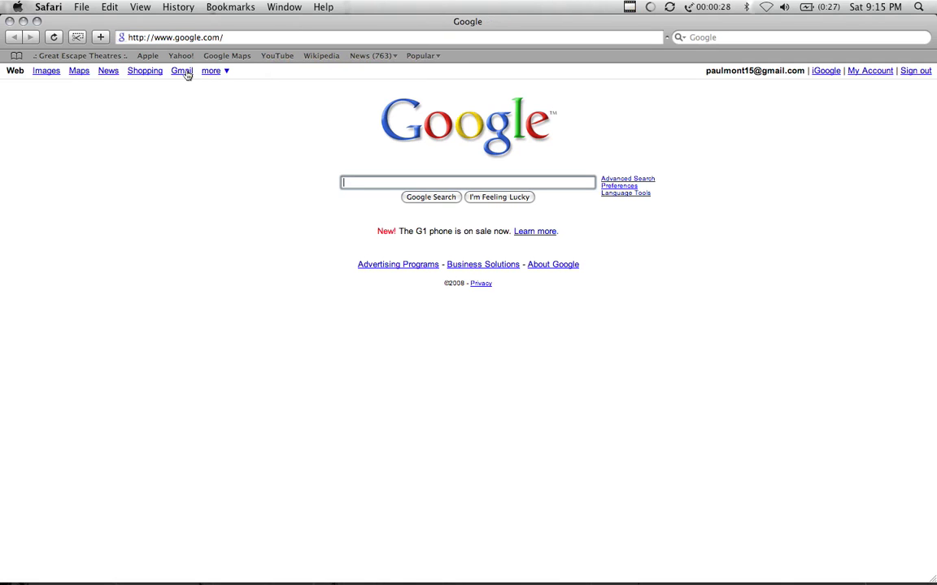
Load the speakeasy.net speed test page in Safari from the 'speak' address suggestion
{"action": "left_click", "coordinate": [272, 38]}
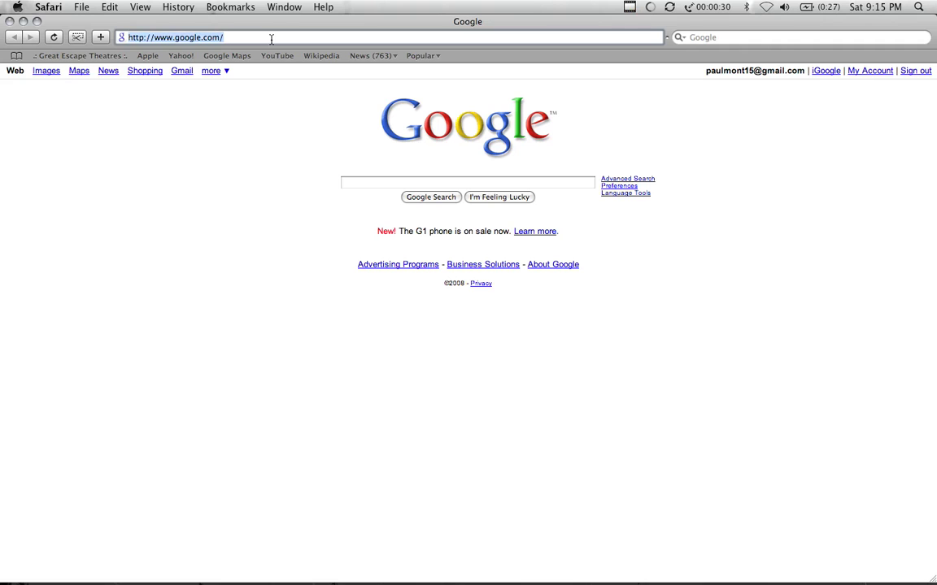
{"action": "type", "text": "spea"}
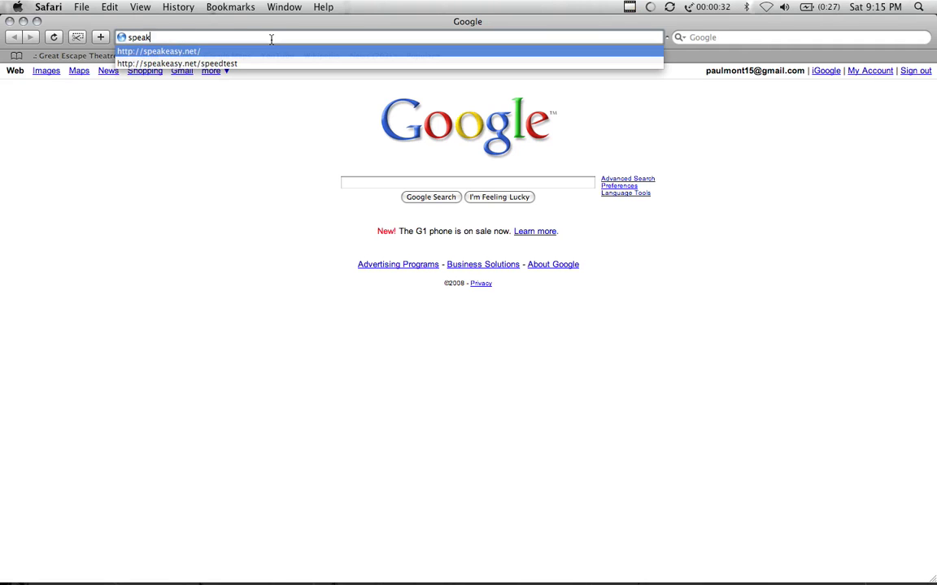
{"action": "type", "text": "k"}
{"action": "key", "text": "Down"}
{"action": "key", "text": "Return"}
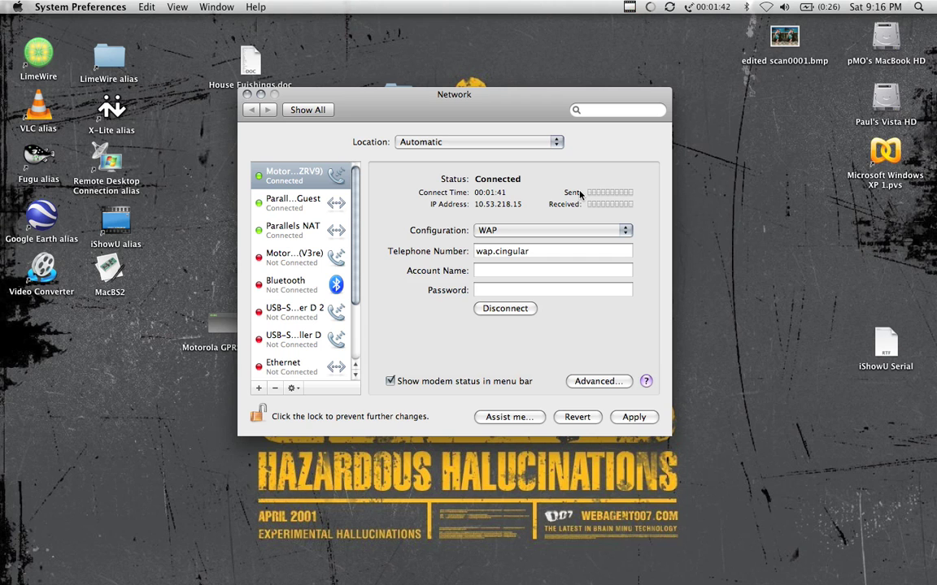
Disconnect the RAZRV9 modem's WAP connection from the Network pane
{"action": "left_click", "coordinate": [493, 309]}
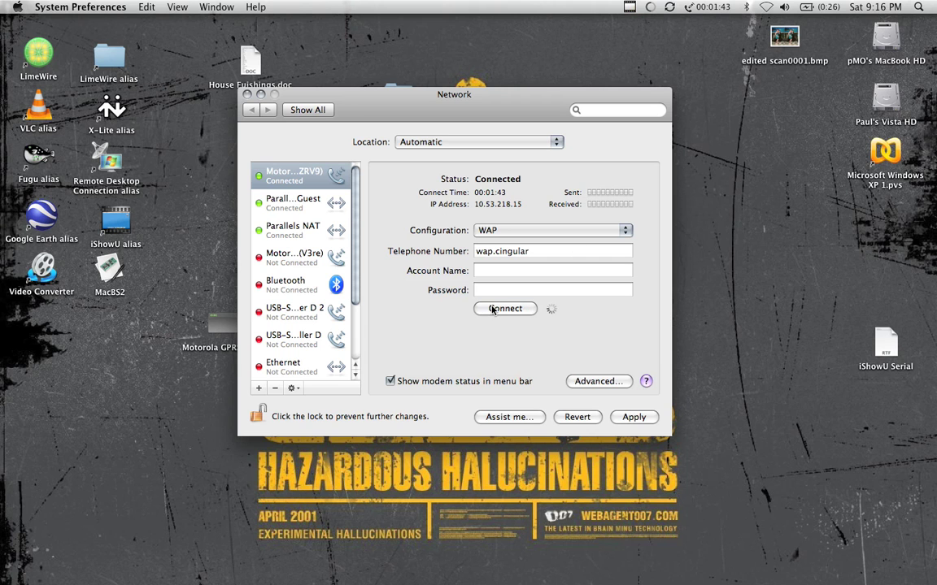